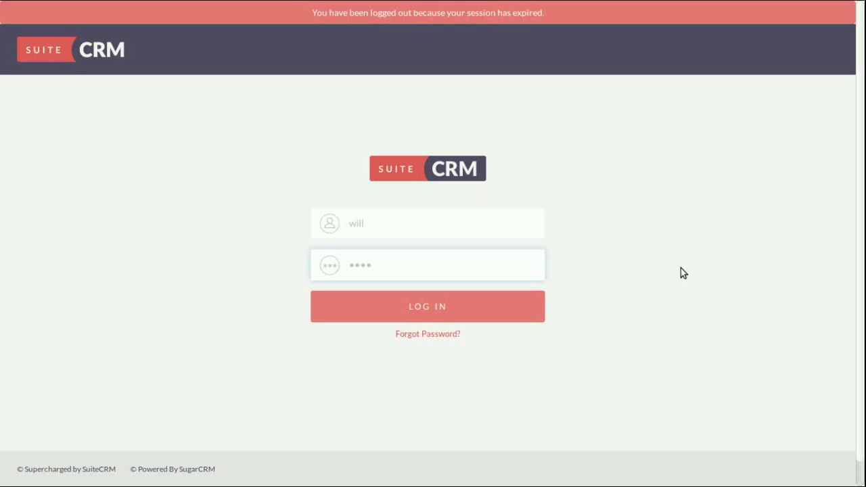
- Log back in after the expired session and look over the dashboard's dashlets
left_click(527, 300)
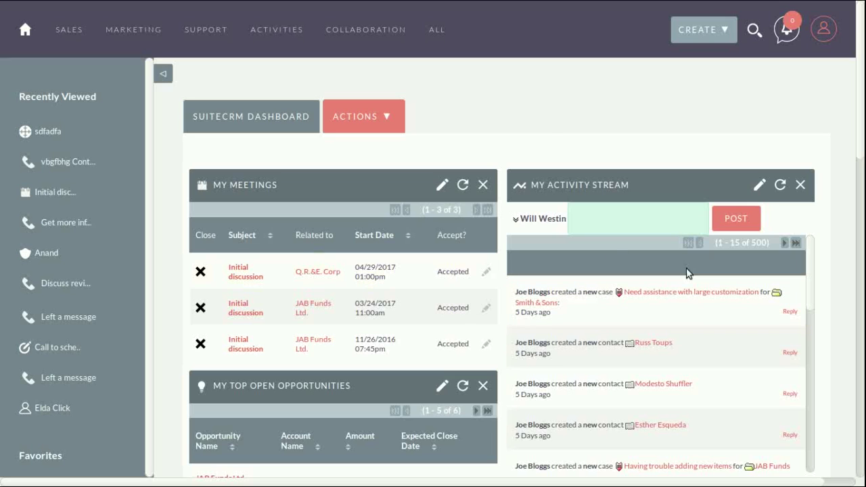
scroll(862, 148, "down", 1)
scroll(862, 147, "down", 2)
scroll(863, 128, "up", 3)
- Drag My Top Open Opportunities above My Meetings and bring up Actions > Add Dashlets
left_click_drag(305, 385, 326, 169)
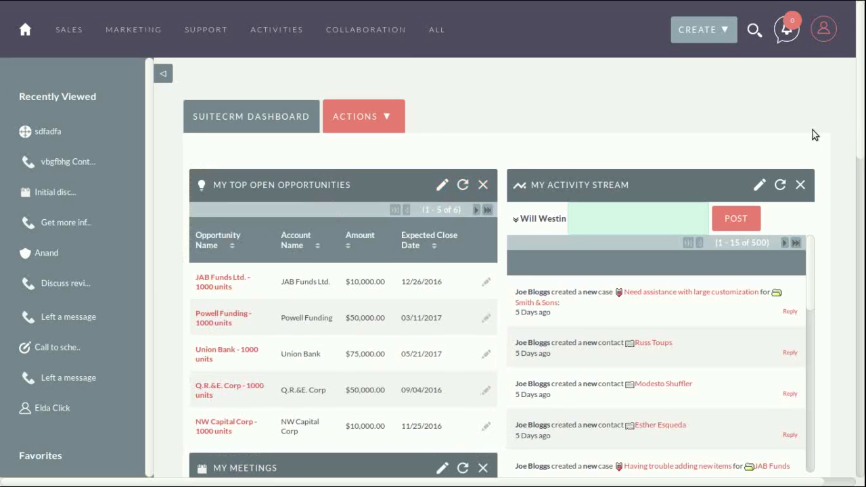
left_click_drag(863, 88, 863, 135)
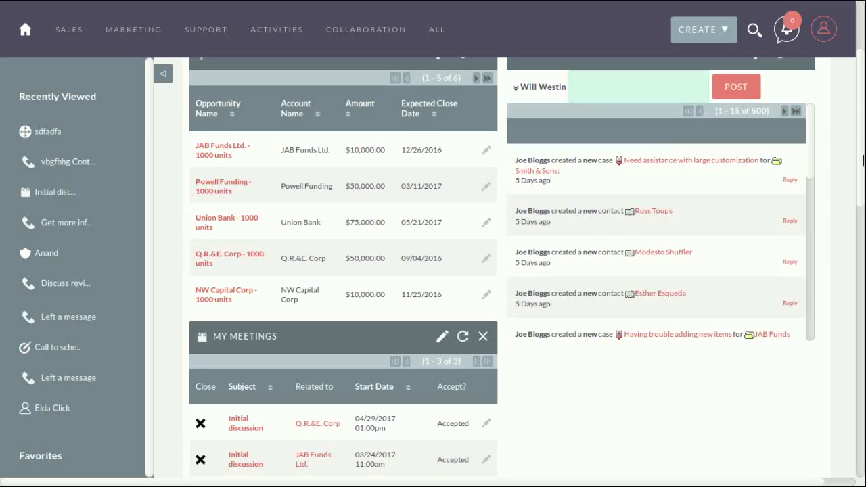
left_click_drag(863, 160, 862, 108)
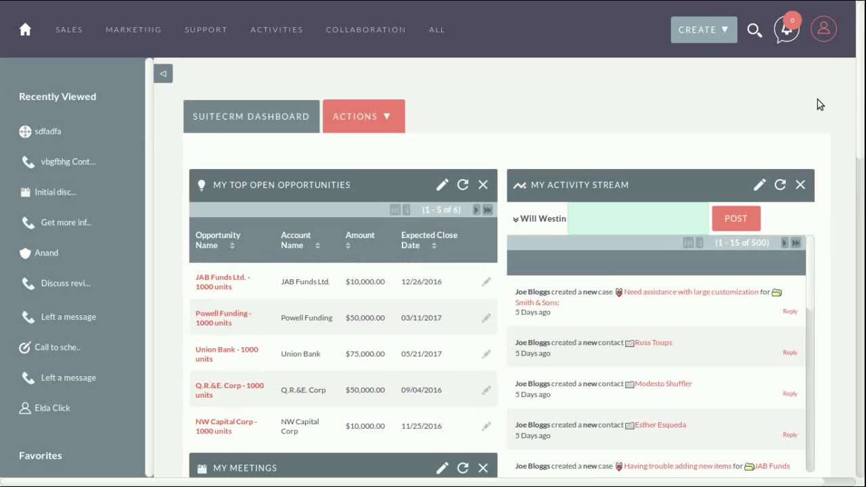
left_click(369, 105)
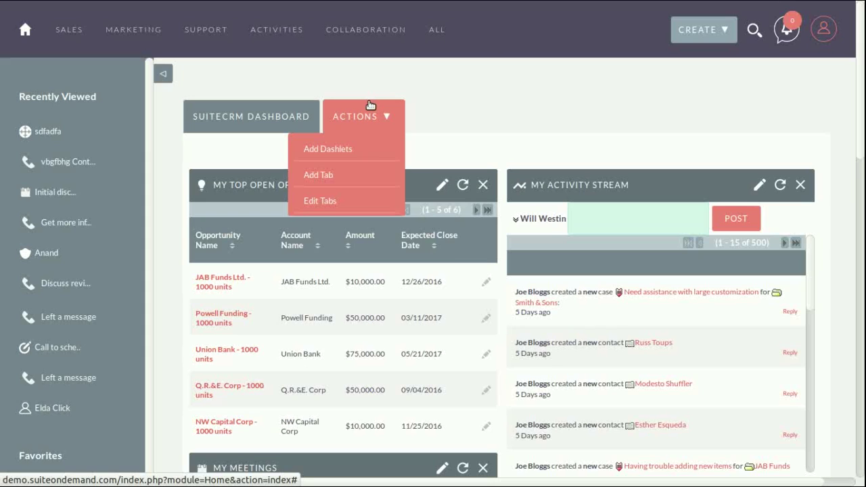
left_click(352, 150)
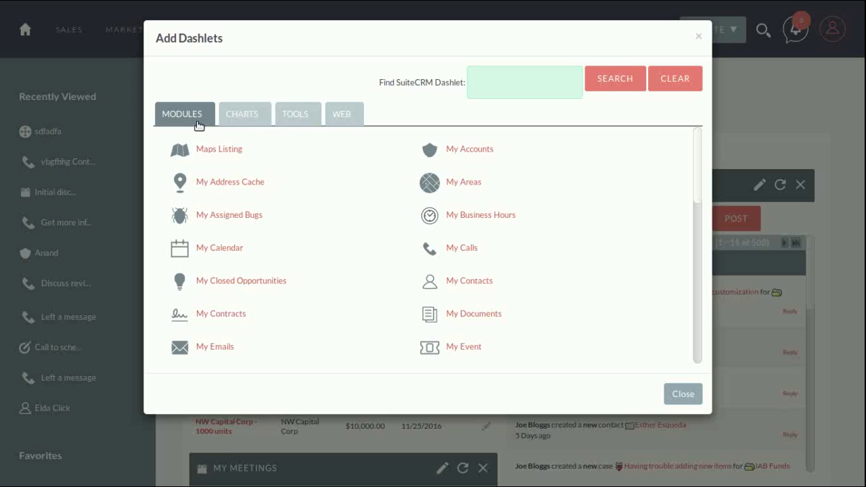
- Browse the Charts and Tools dashlets, then add My Calls from Modules and close the window
left_click(257, 119)
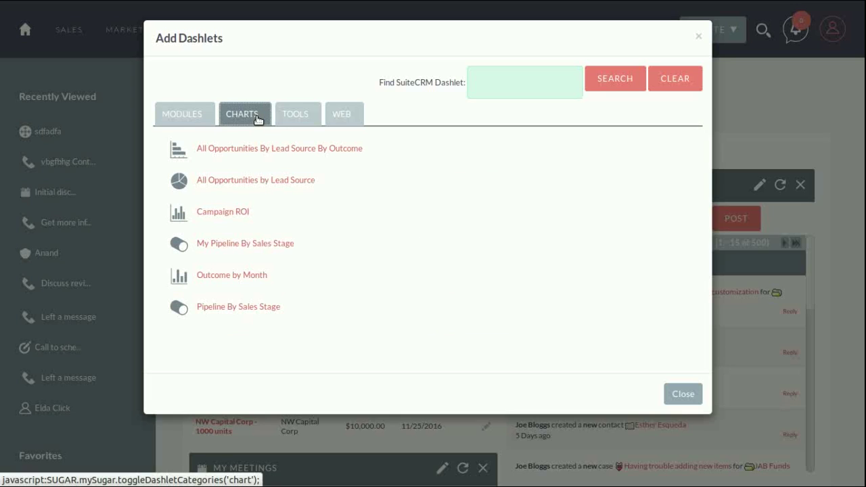
left_click(300, 119)
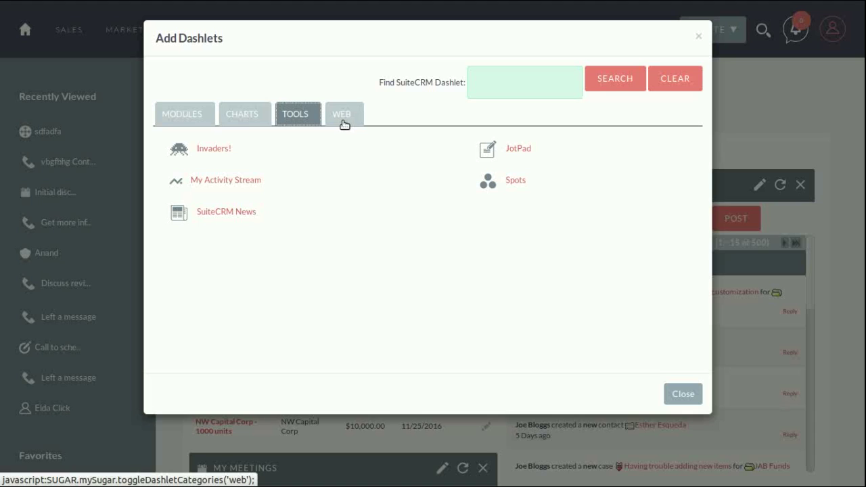
left_click(180, 114)
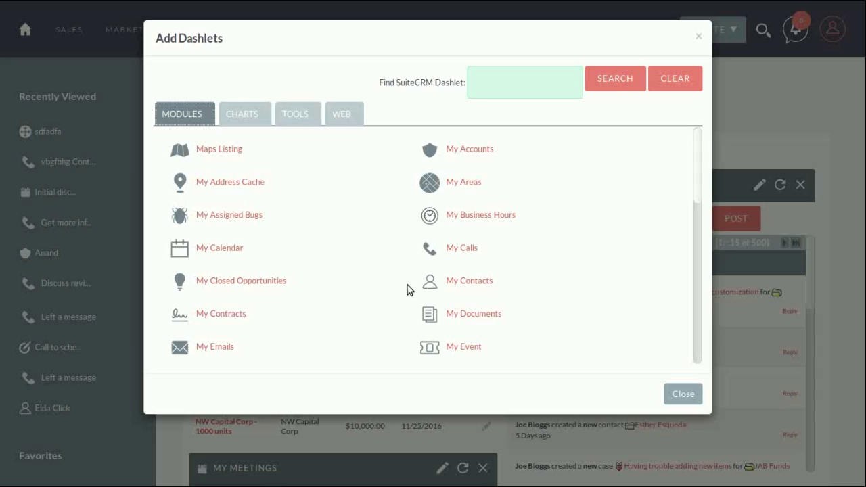
left_click(463, 249)
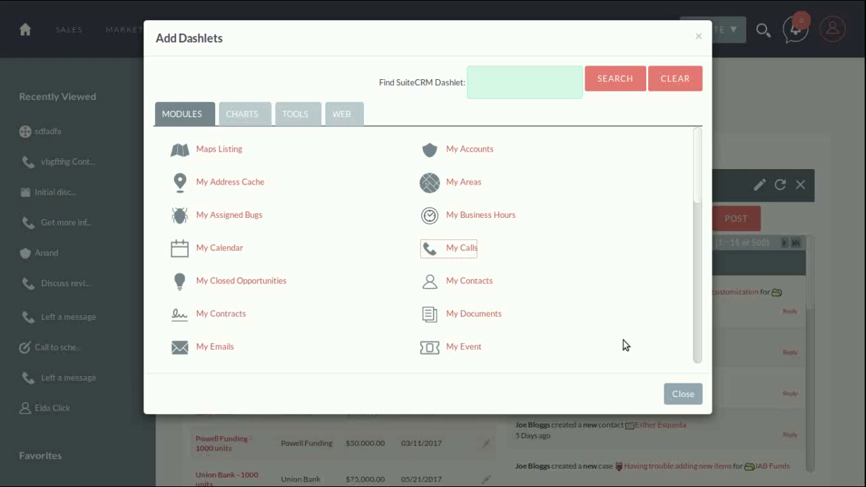
left_click(686, 395)
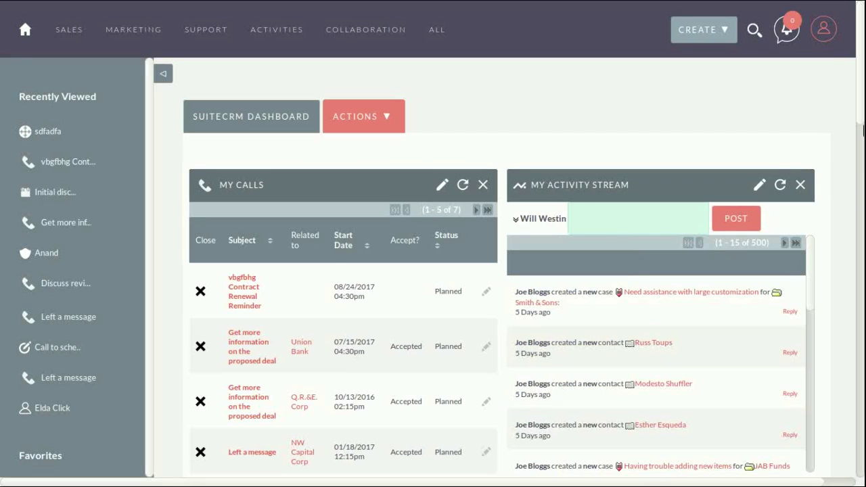
- Scroll the dashboard to look over the new My Calls dashlet
scroll(359, 170, "down", 3)
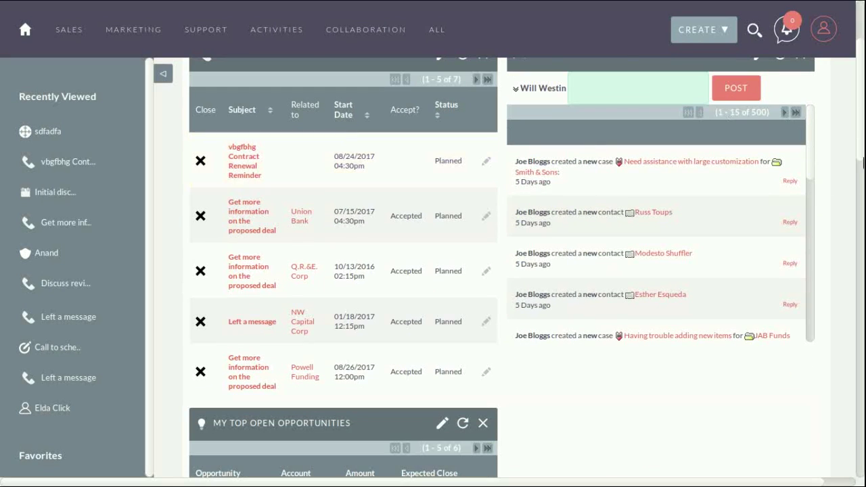
scroll(414, 186, "up", 1)
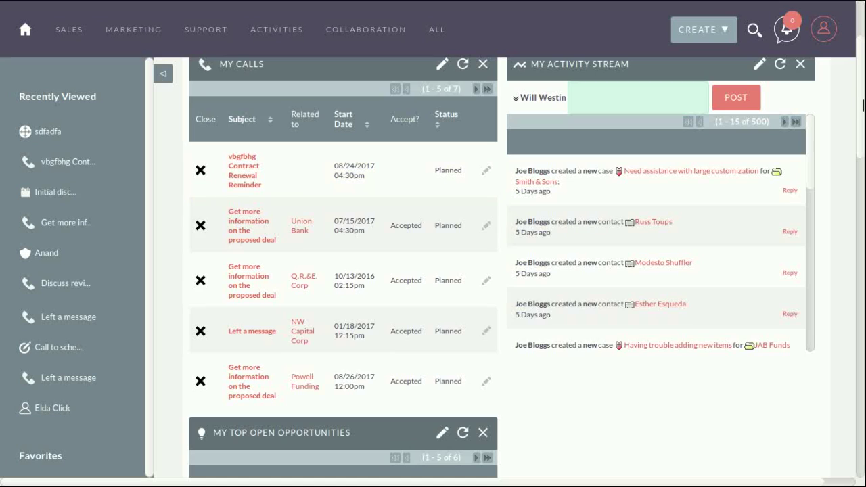
left_click_drag(858, 106, 863, 62)
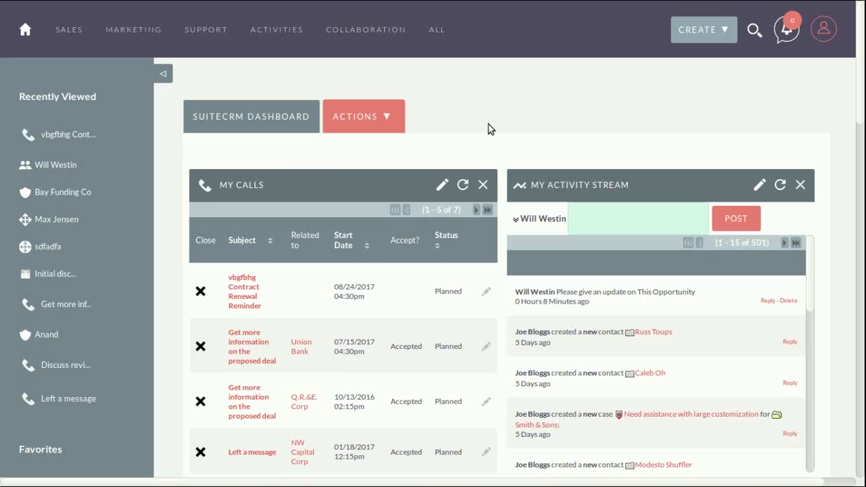
mouse_move(69, 30)
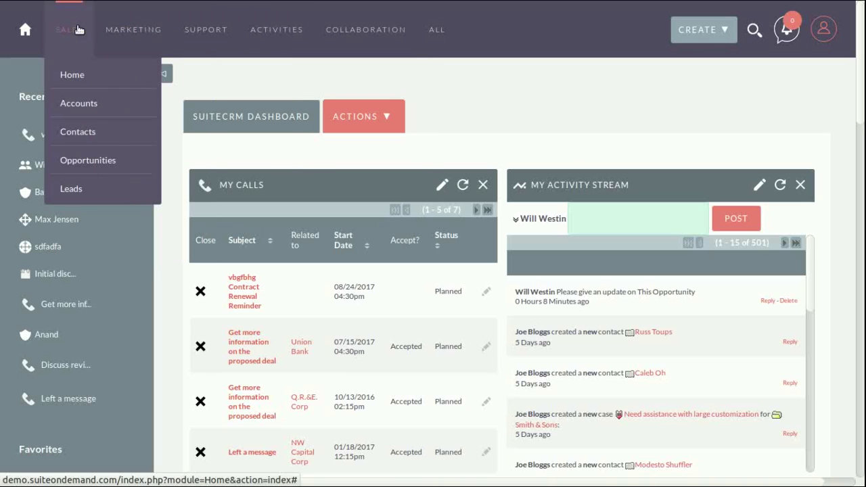
- Open the Accounts list and page forward and back through its entries
left_click(73, 105)
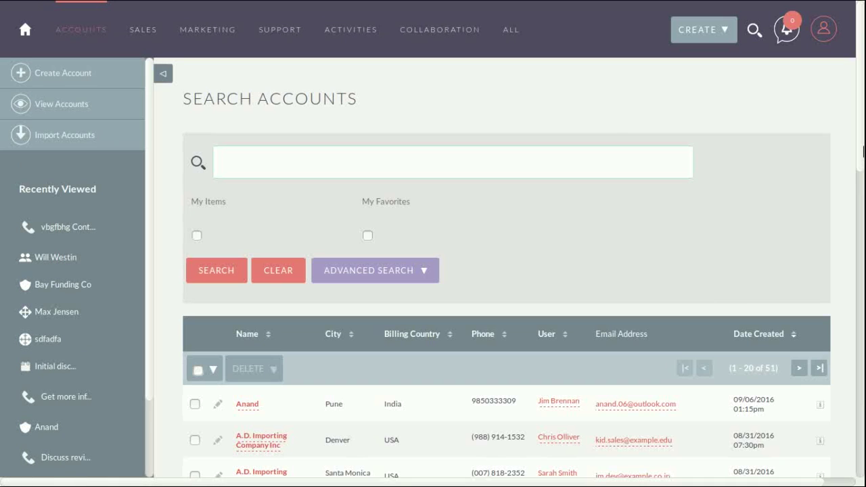
left_click_drag(863, 153, 861, 231)
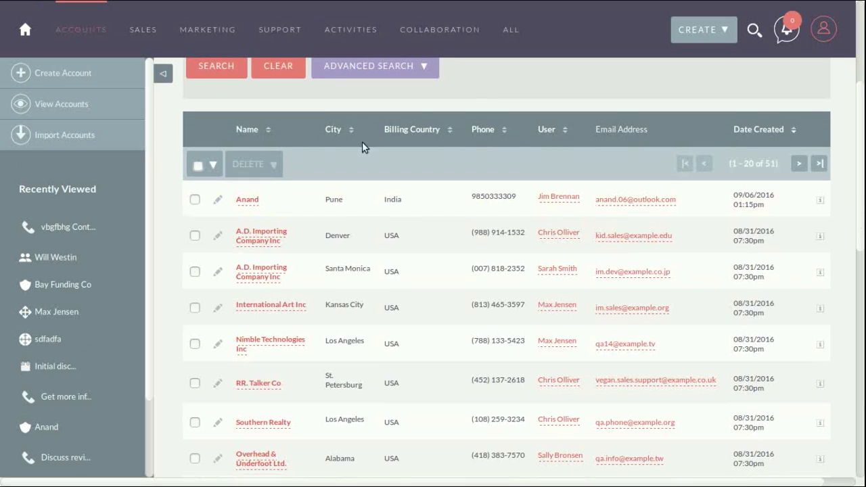
mouse_move(365, 473)
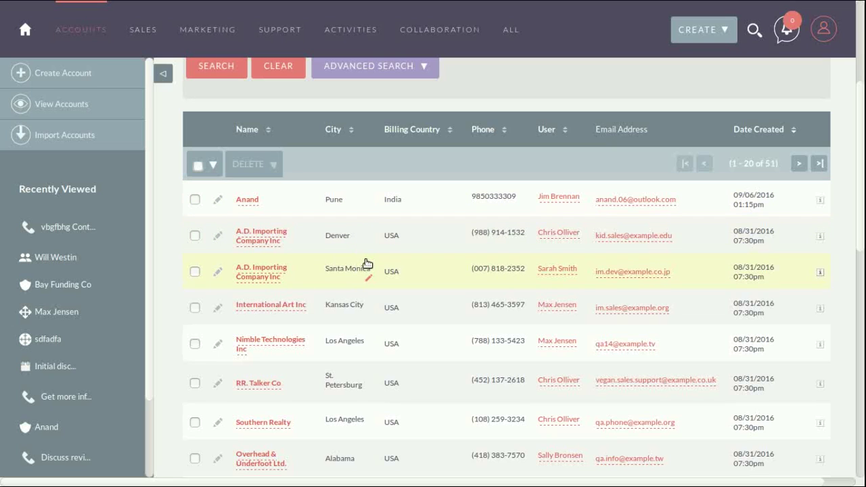
left_click_drag(863, 145, 862, 156)
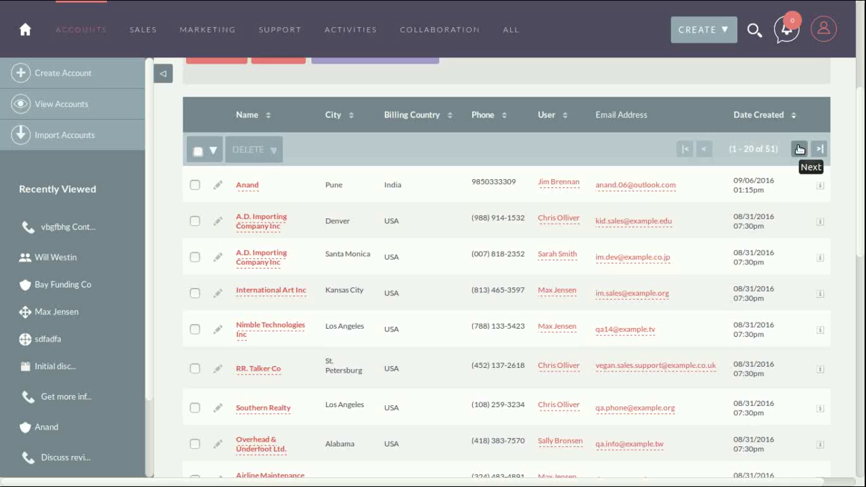
left_click(799, 149)
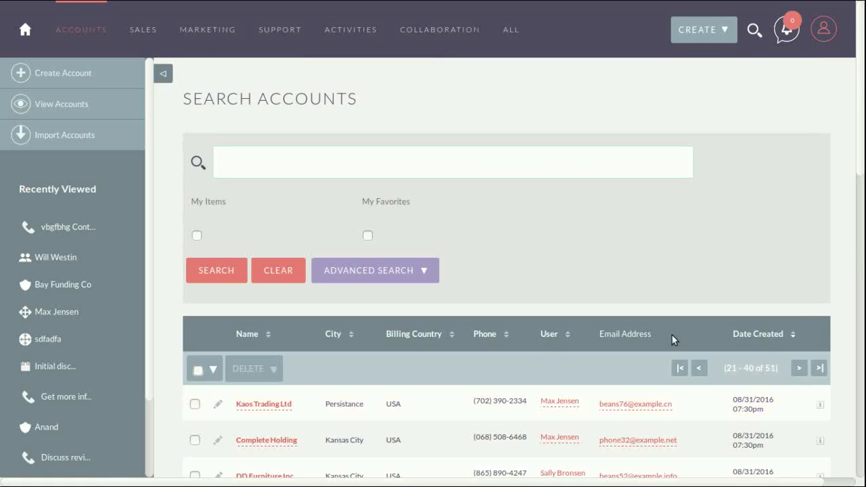
left_click(685, 365)
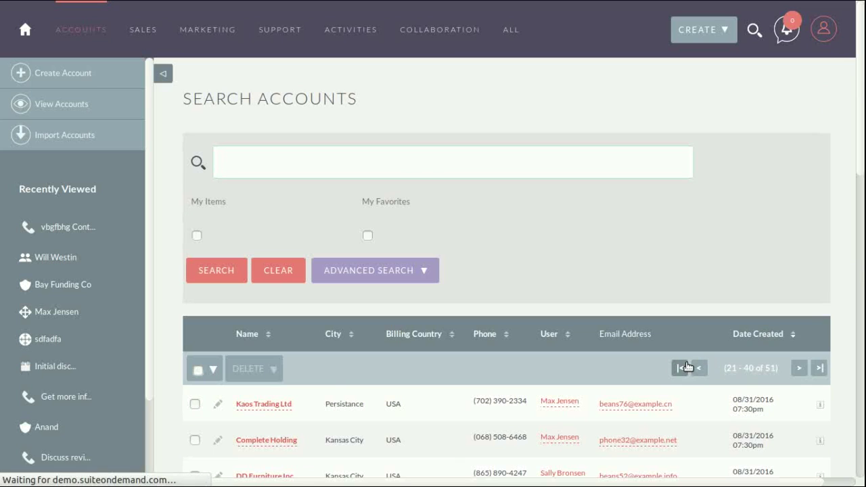
- Sort accounts by name, phone, then date created, and open A.D. Importing Company Inc
left_click(260, 336)
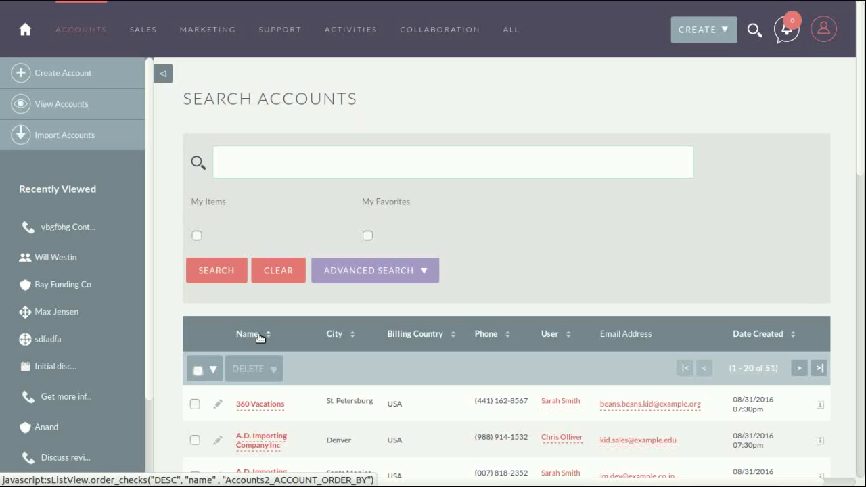
left_click(484, 333)
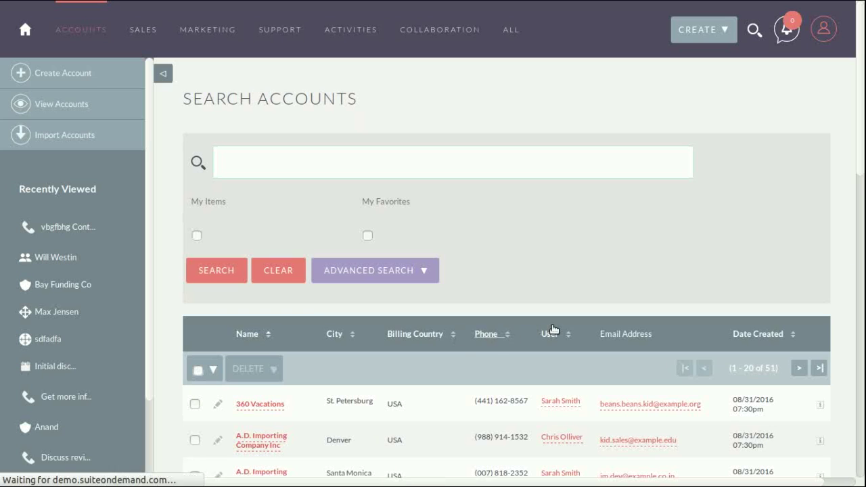
left_click(772, 336)
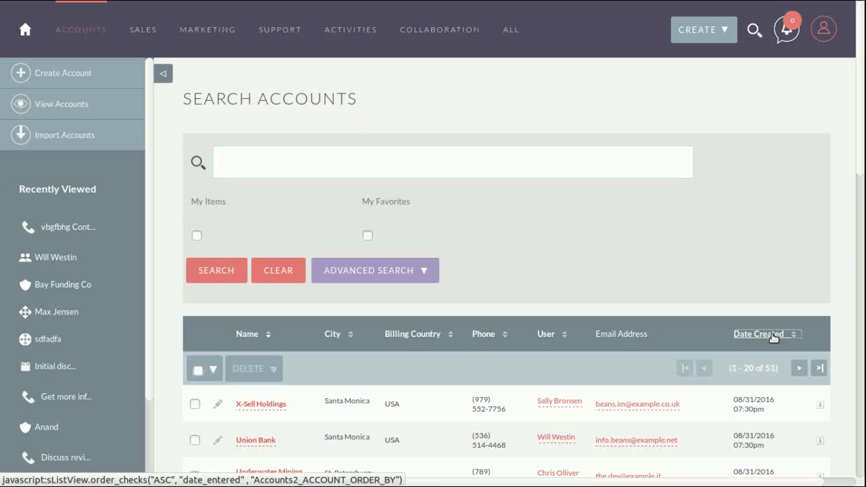
left_click_drag(861, 119, 859, 150)
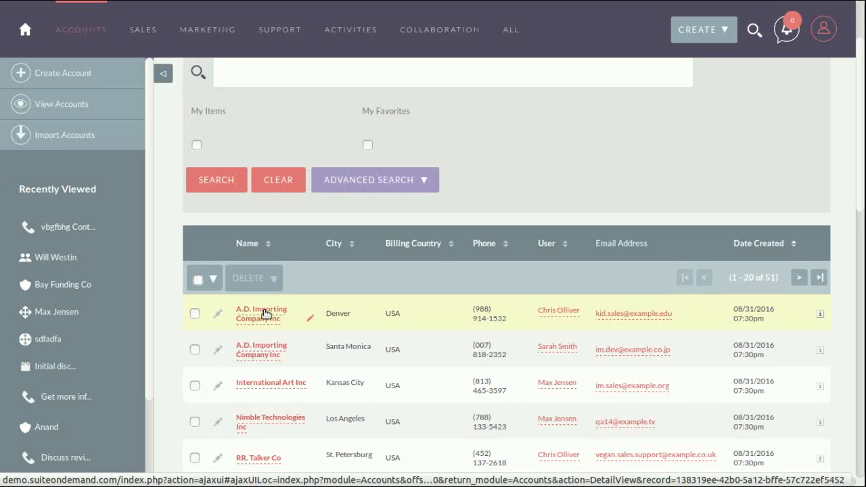
left_click(265, 314)
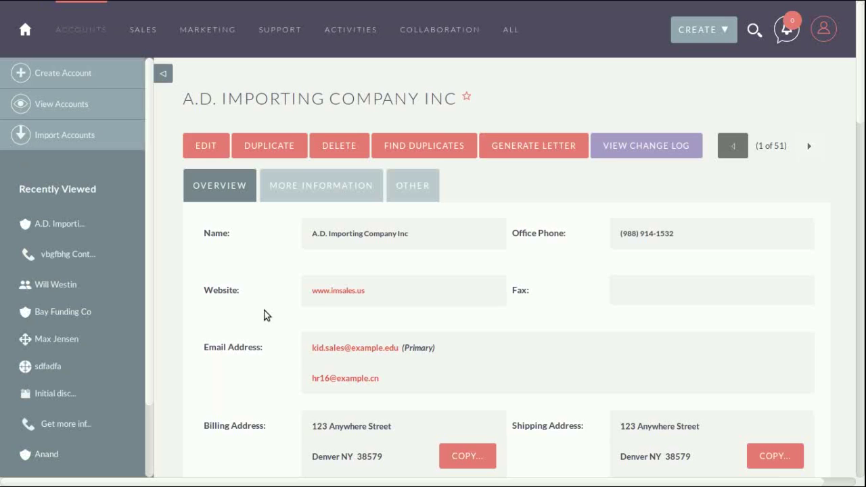
- Scroll down the A.D. Importing Company Inc record to its owner and subpanels
left_click_drag(863, 64, 863, 85)
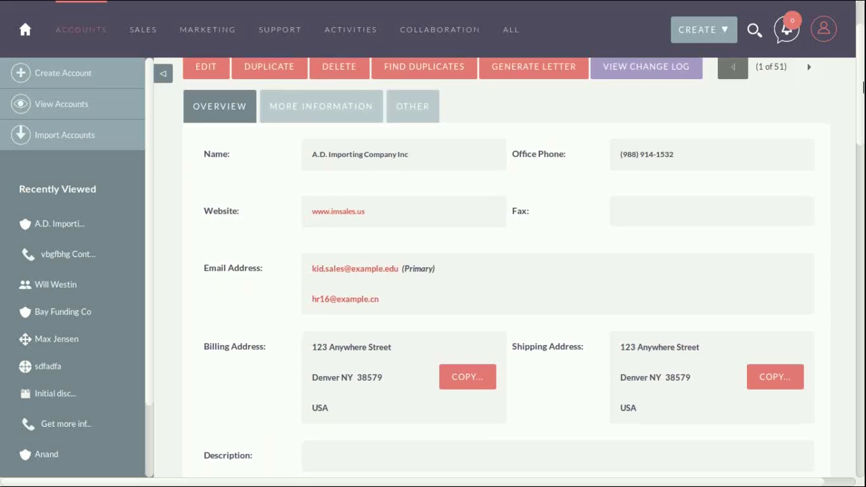
left_click_drag(863, 85, 862, 201)
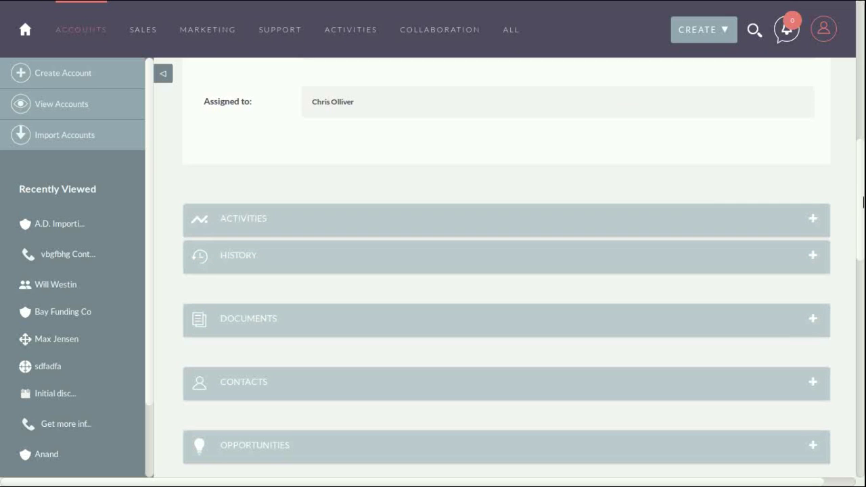
- Expand the Activities and History subpanels and scroll through the six planned calls and meetings
left_click(684, 227)
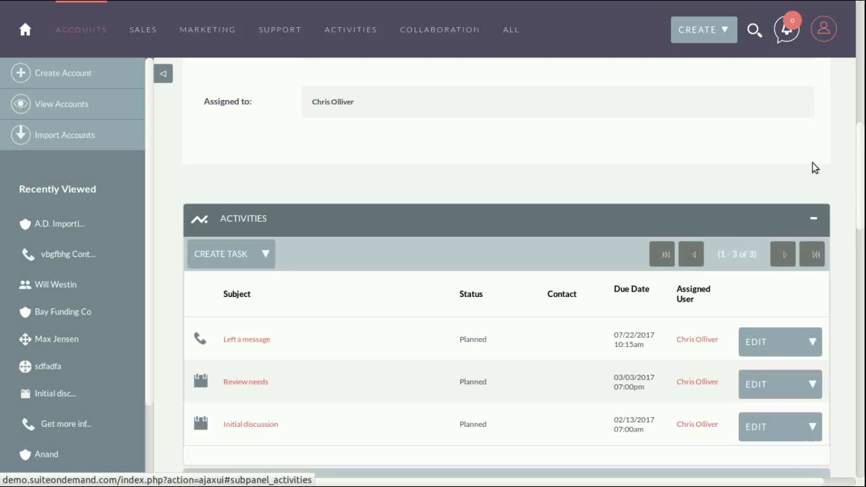
left_click_drag(863, 152, 863, 184)
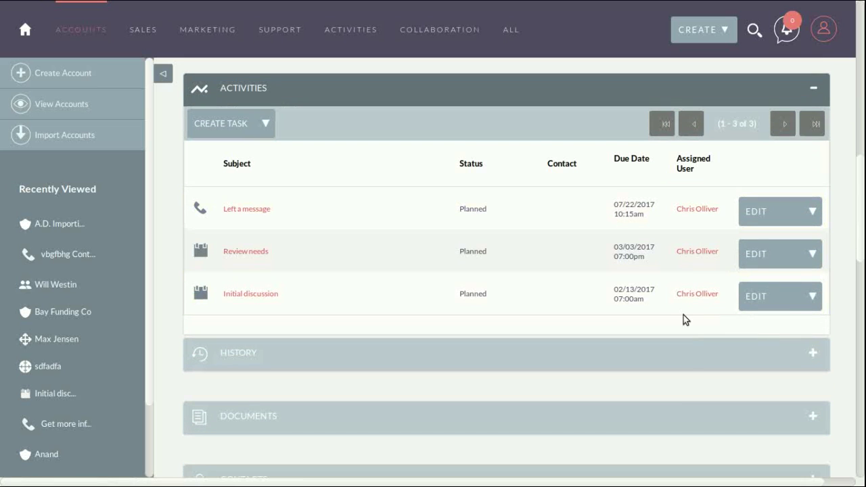
left_click(690, 366)
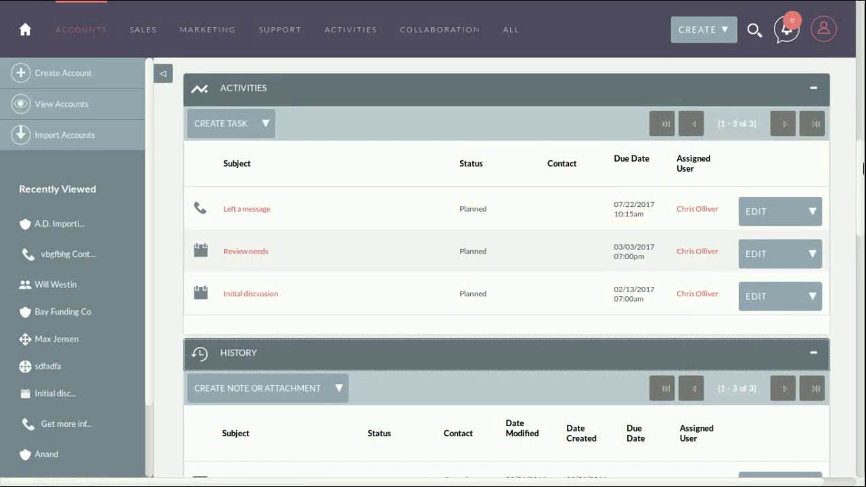
mouse_move(863, 173)
left_mouse_down()
mouse_move(863, 184)
mouse_move(863, 150)
left_mouse_up()
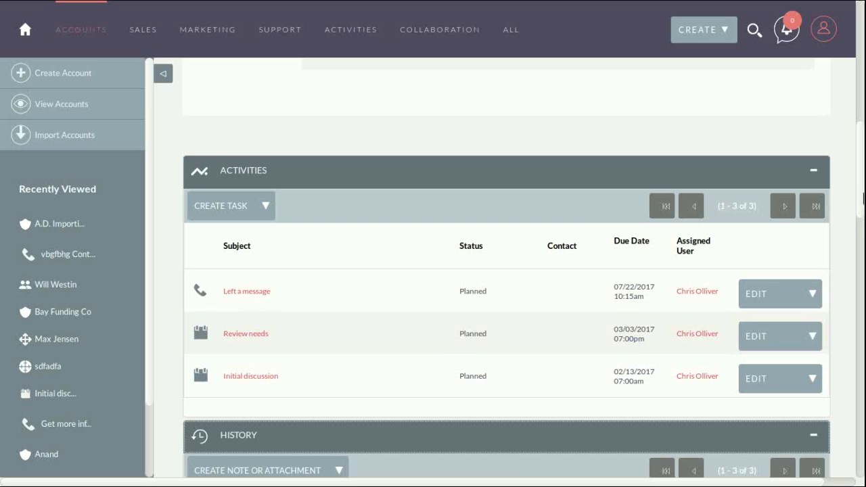
left_click_drag(857, 216, 861, 269)
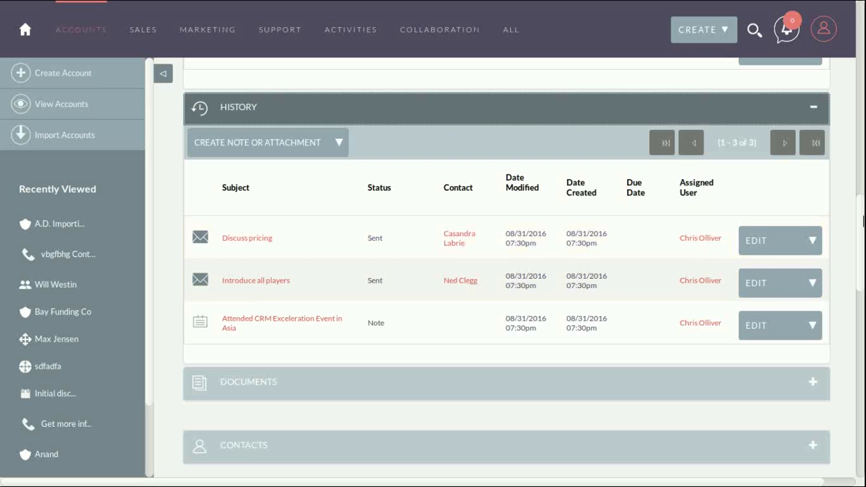
mouse_move(862, 236)
left_mouse_down()
mouse_move(863, 327)
mouse_move(862, 288)
left_mouse_up()
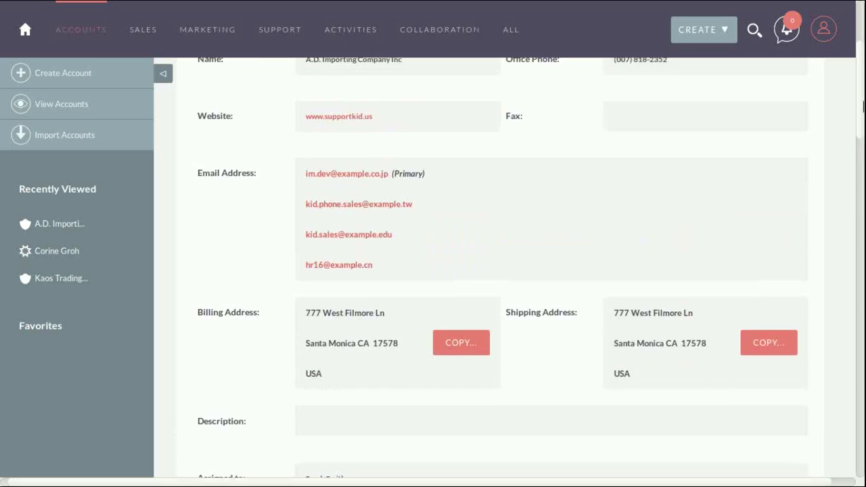
mouse_move(862, 266)
left_mouse_down()
mouse_move(862, 71)
mouse_move(861, 95)
left_mouse_up()
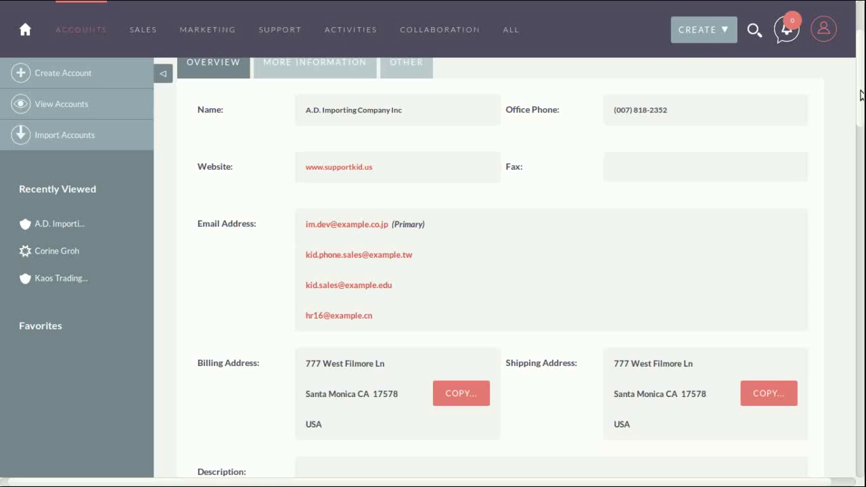
left_click_drag(860, 95, 862, 311)
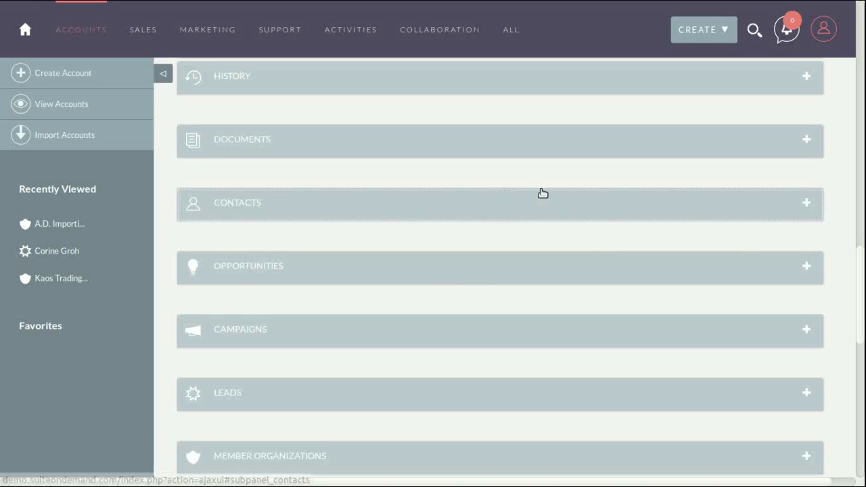
left_click(806, 201)
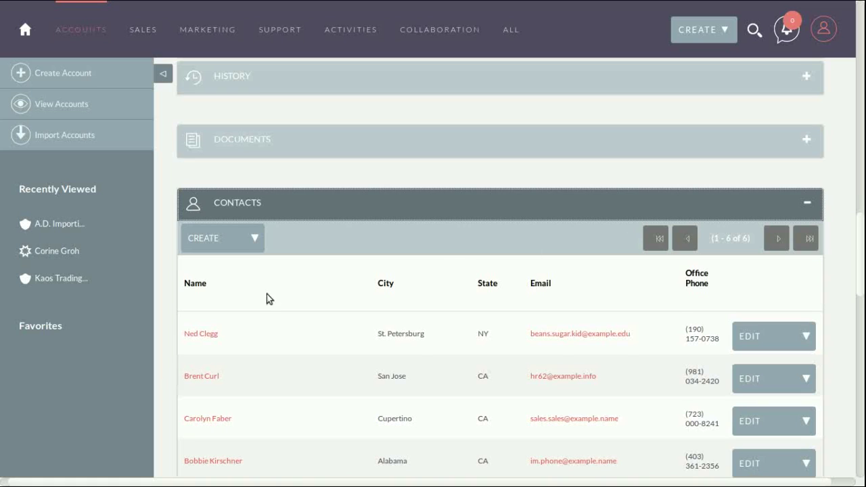
left_click(201, 333)
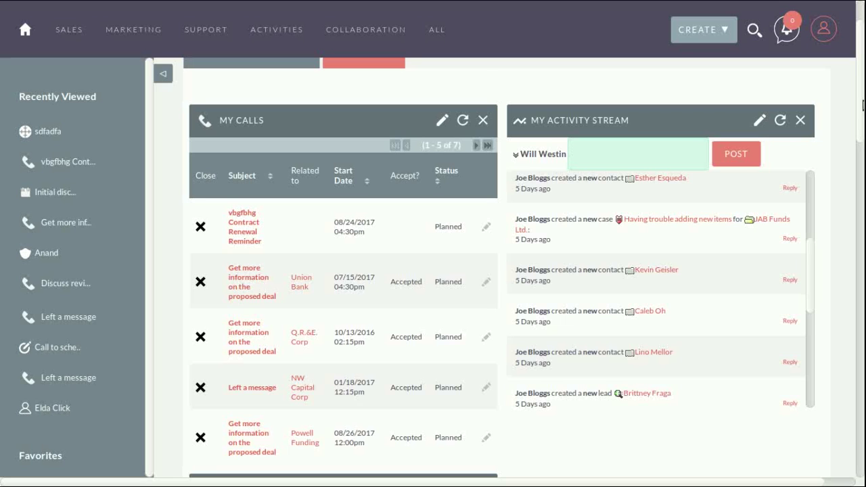
- Enter 'Please give an update on This Opportunity' in My Activity Stream and post it
scroll(862, 105, "up", 2)
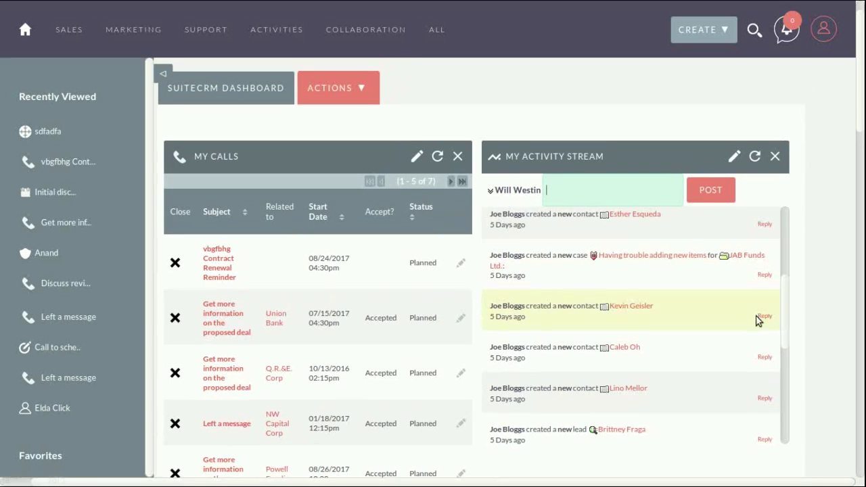
left_click_drag(781, 307, 789, 252)
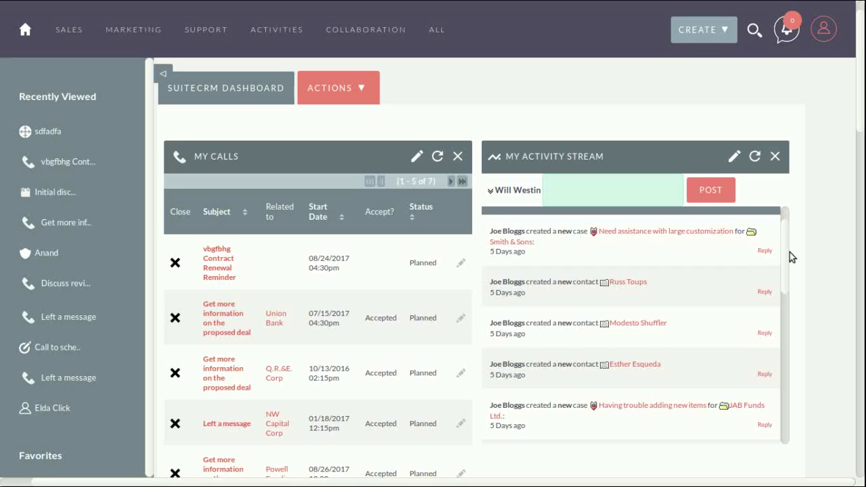
scroll(786, 233, "up", 1)
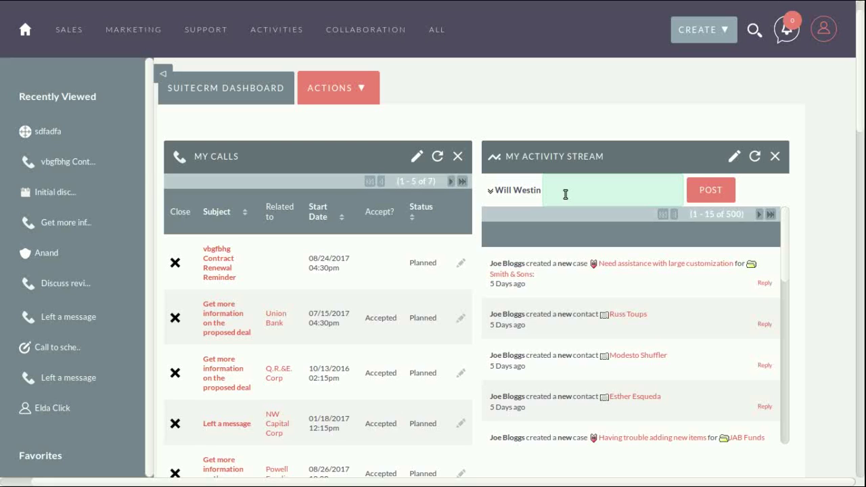
type("Pleas")
type("e give ")
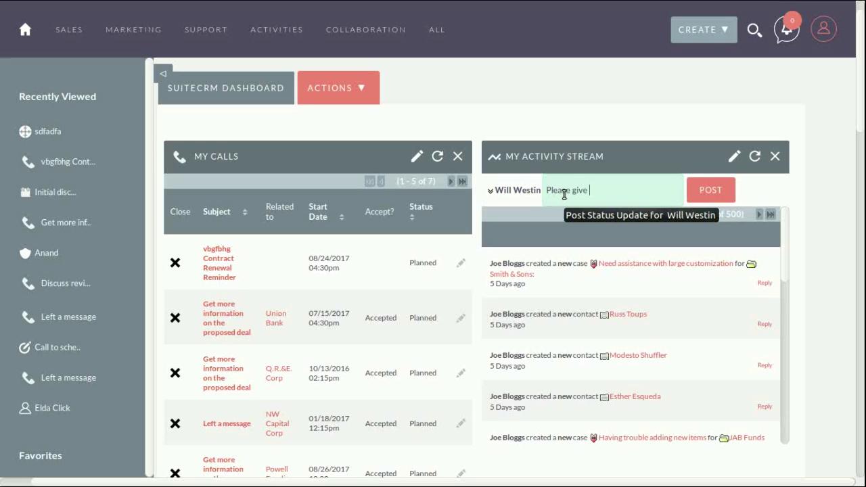
type("an update on")
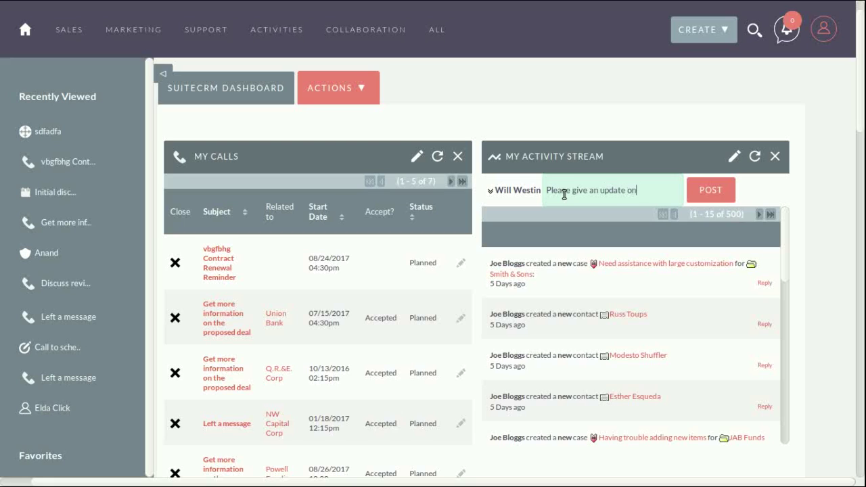
type(" This Op")
type("portunity")
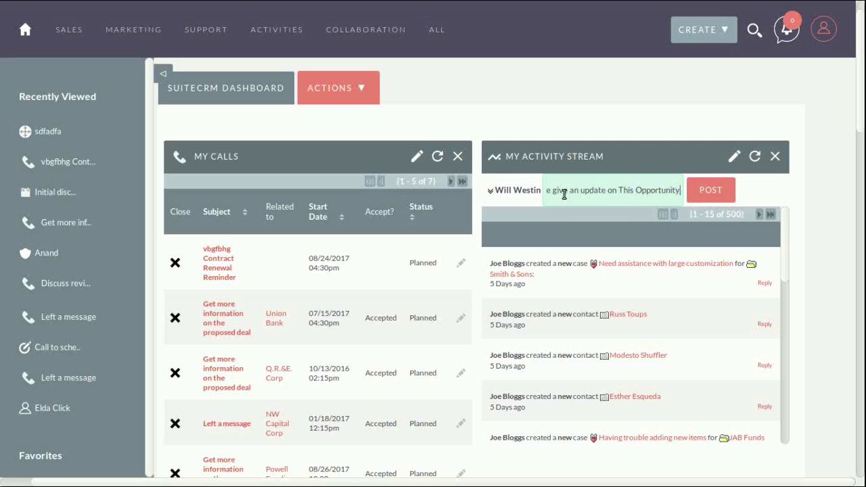
left_click(715, 195)
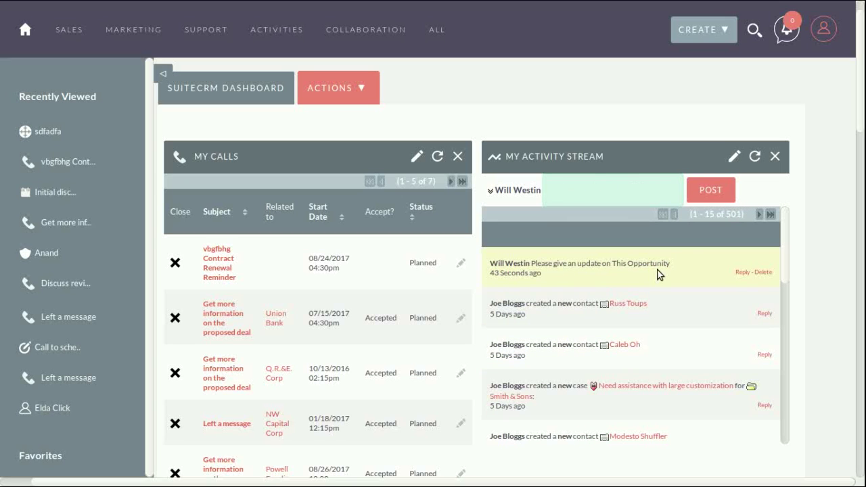